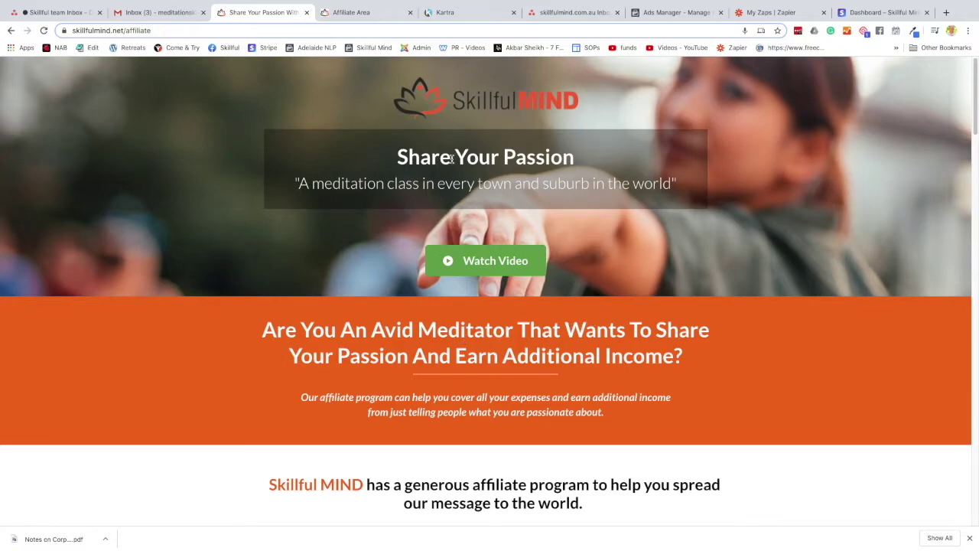
Load the Affiliate Area's Home welcome page, then go back to the Share Your Passion page
left_click(372, 13)
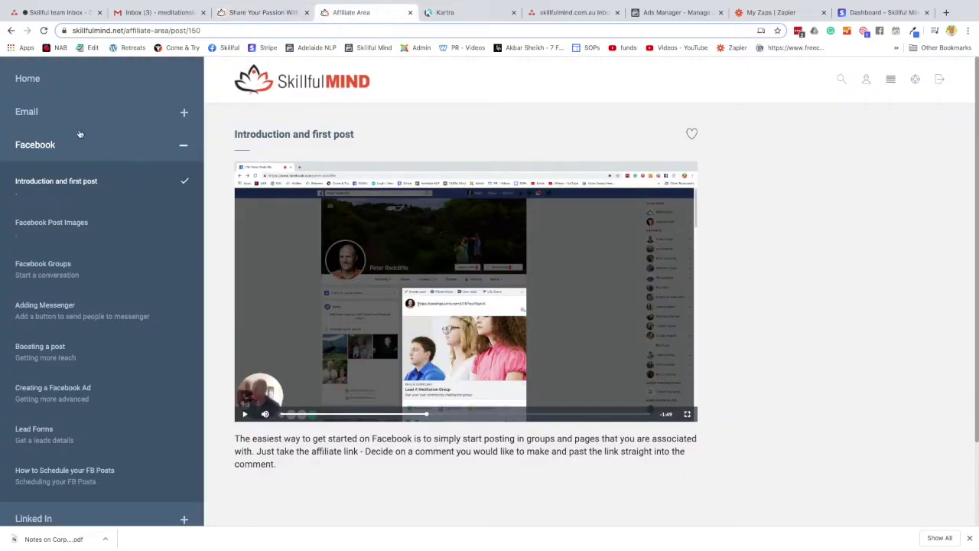
left_click(48, 113)
left_click(46, 79)
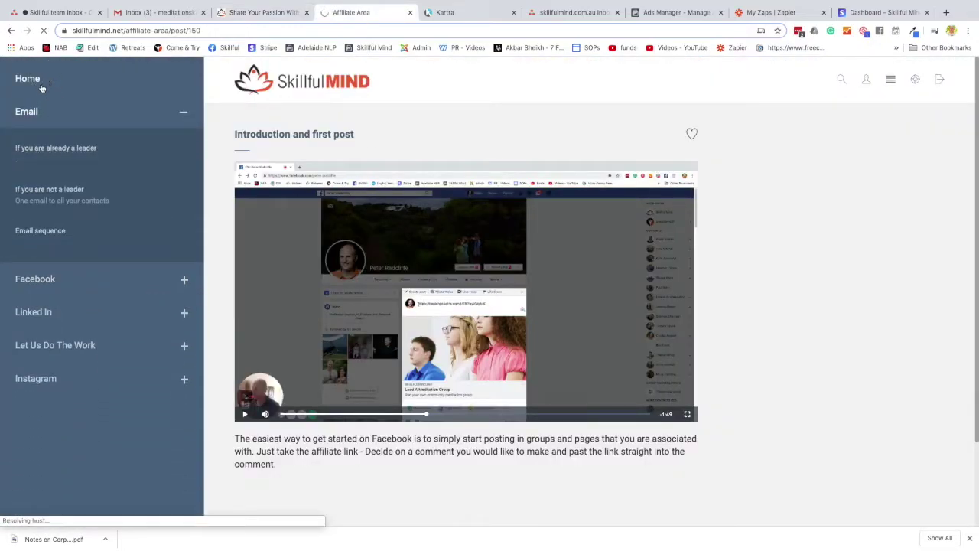
left_click(28, 83)
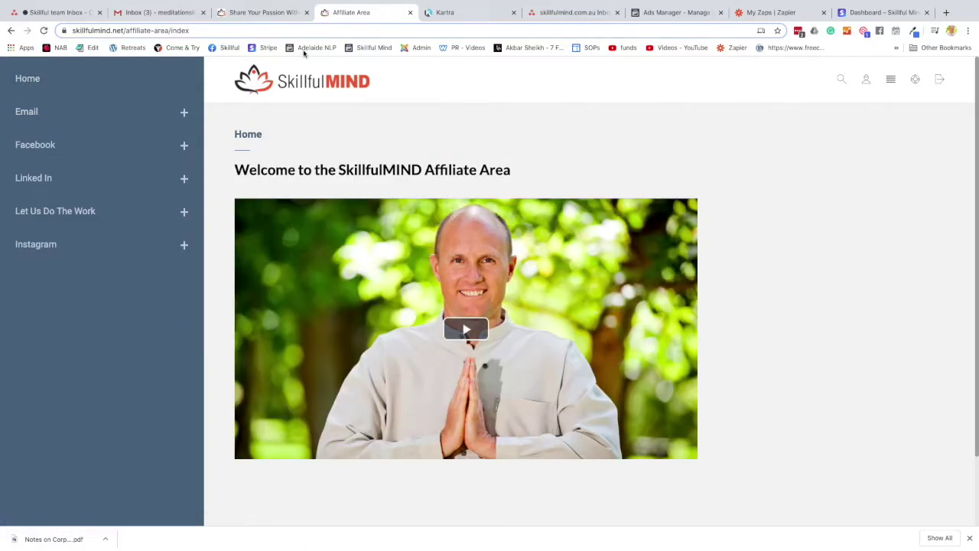
left_click(270, 19)
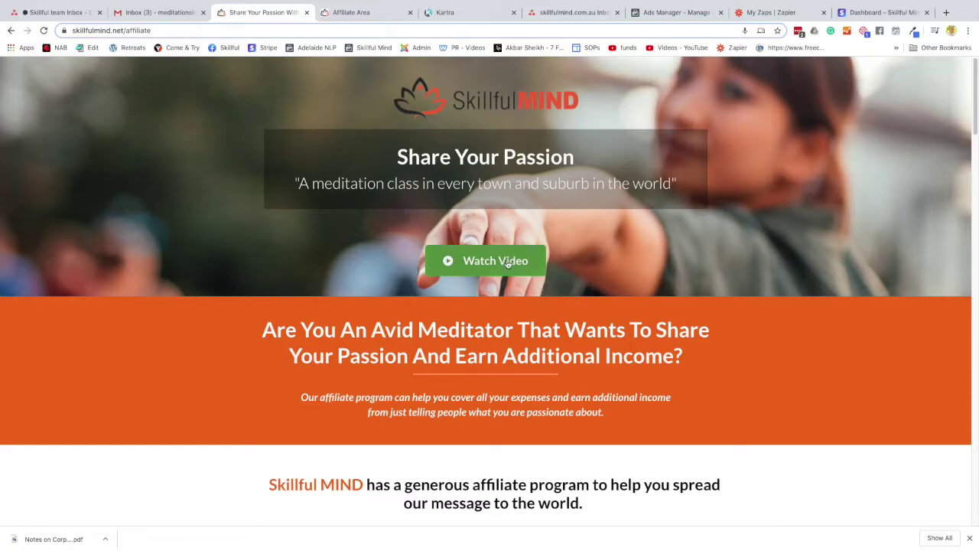
Scroll down to the affiliate benefits list and choose START NOW! to join
scroll(511, 330, "down", 4)
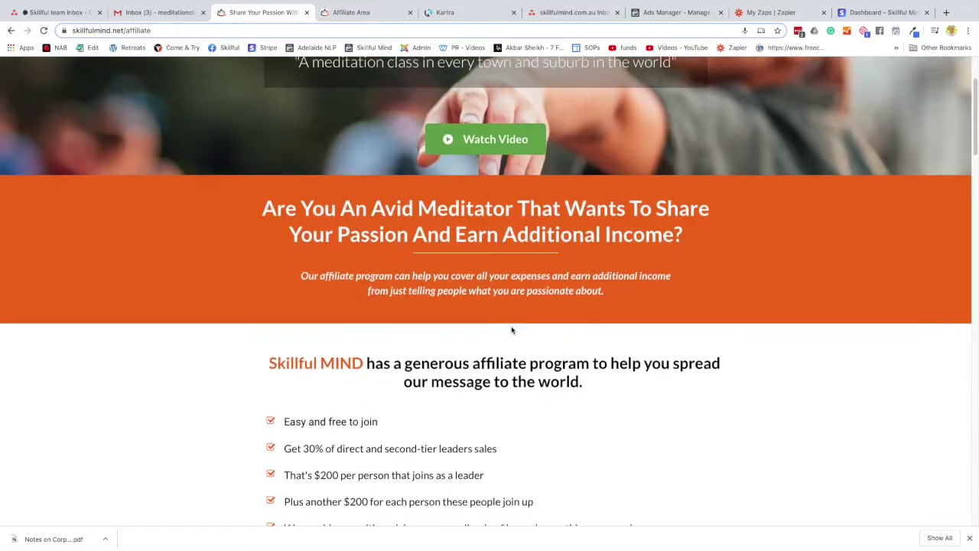
scroll(512, 330, "down", 2)
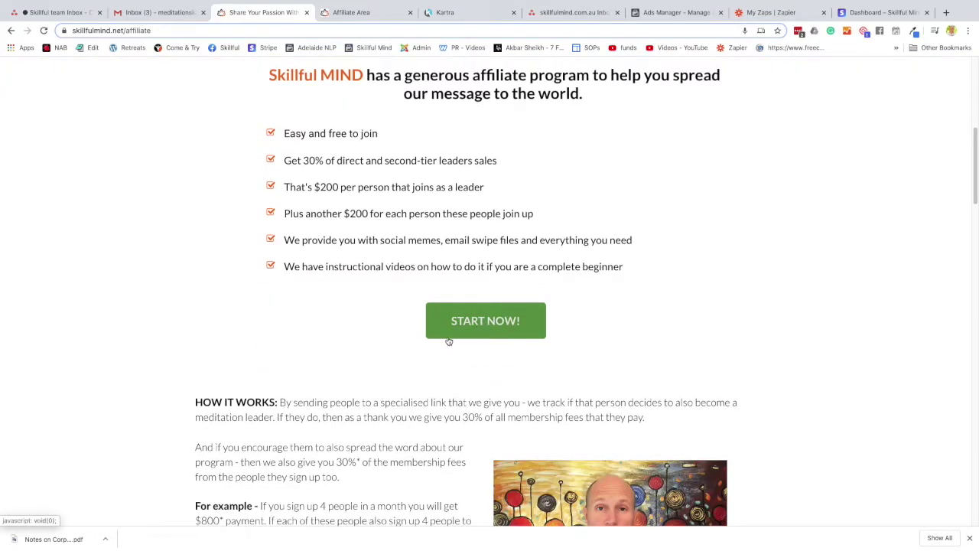
scroll(390, 341, "down", 10)
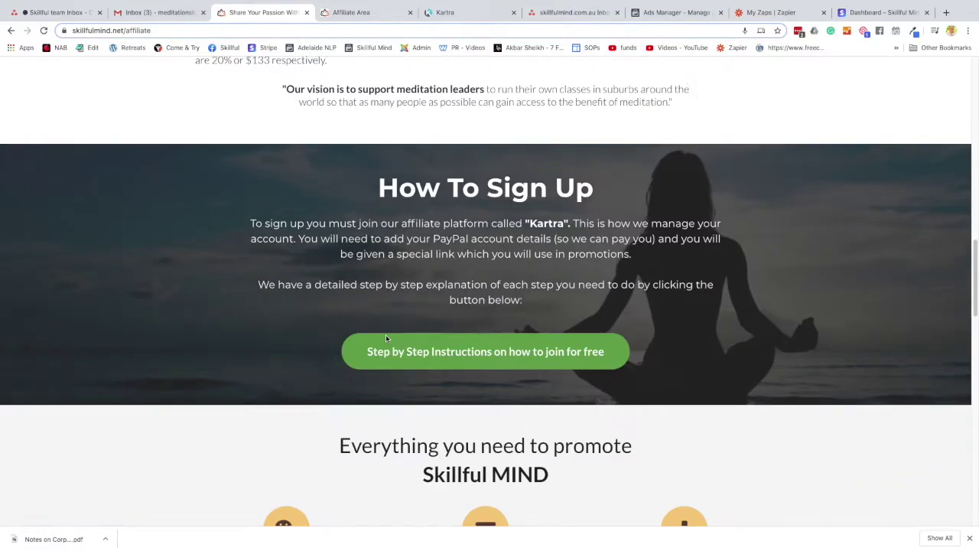
scroll(386, 339, "down", 15)
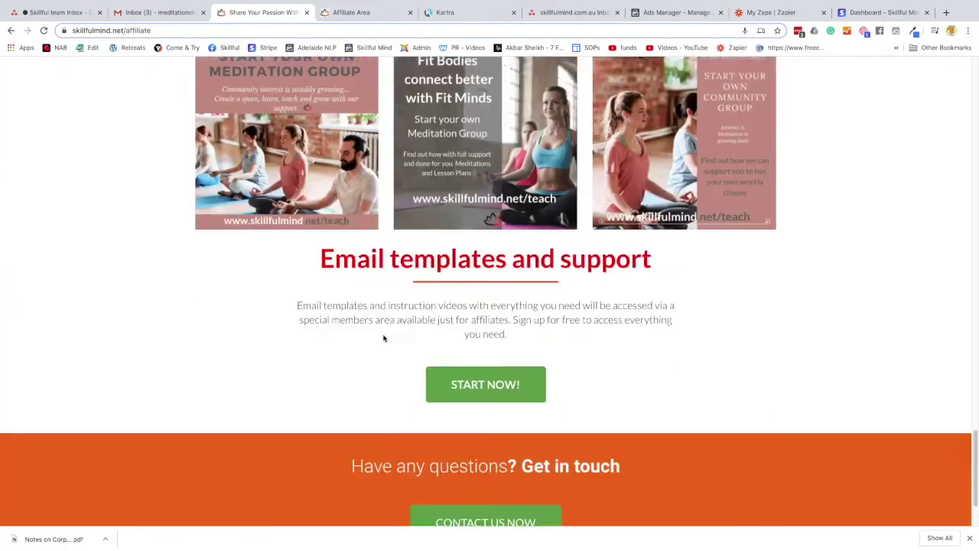
scroll(474, 306, "up", 20)
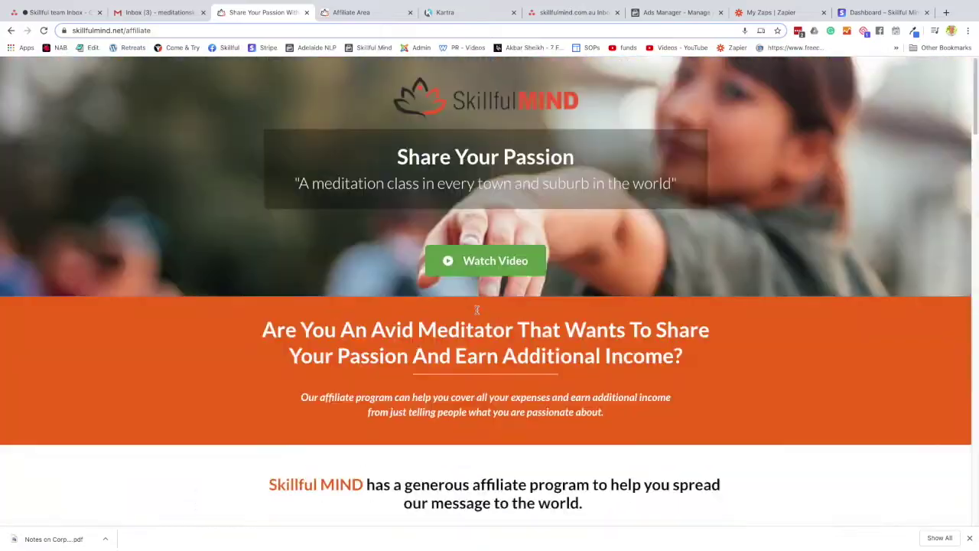
scroll(476, 312, "down", 6)
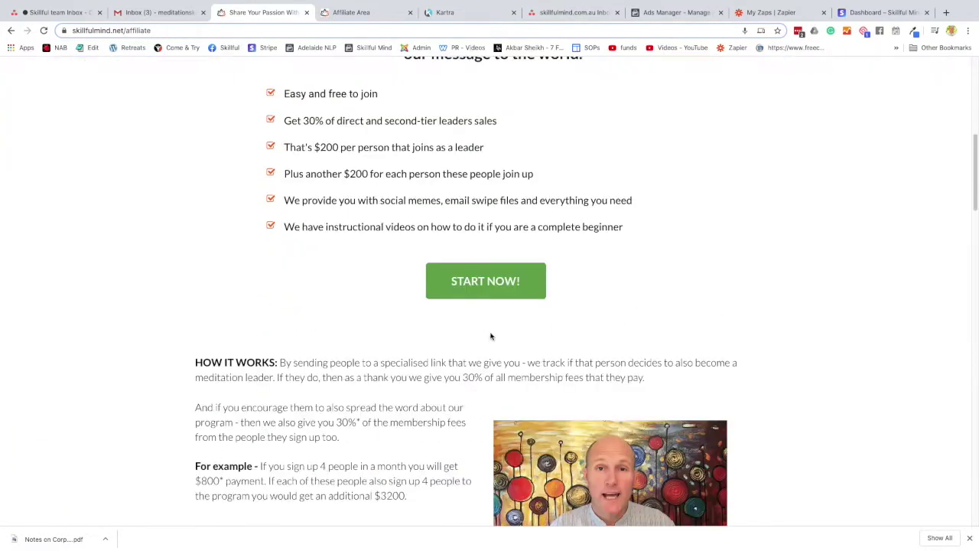
left_click(494, 289)
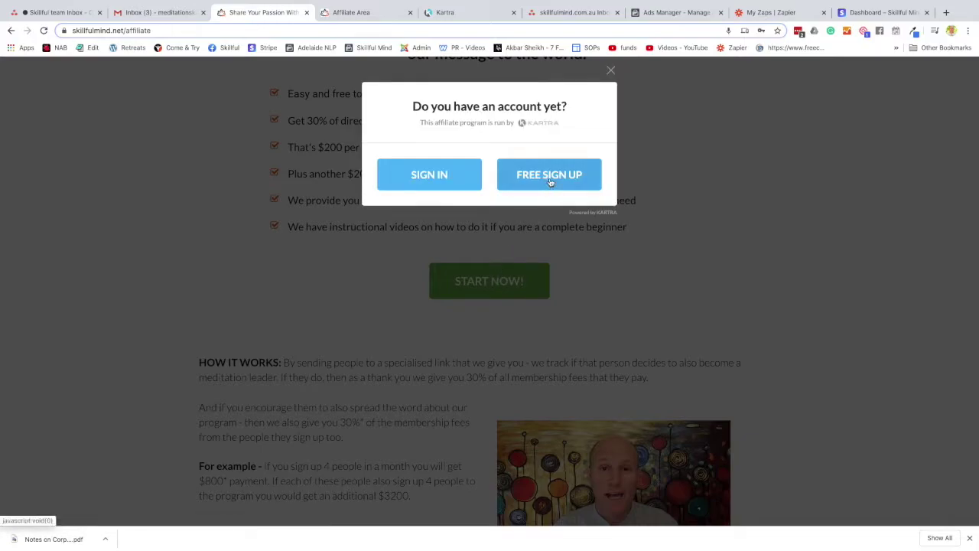
Choose FREE SIGN UP and fill the first and last name from saved browser details
left_click(550, 181)
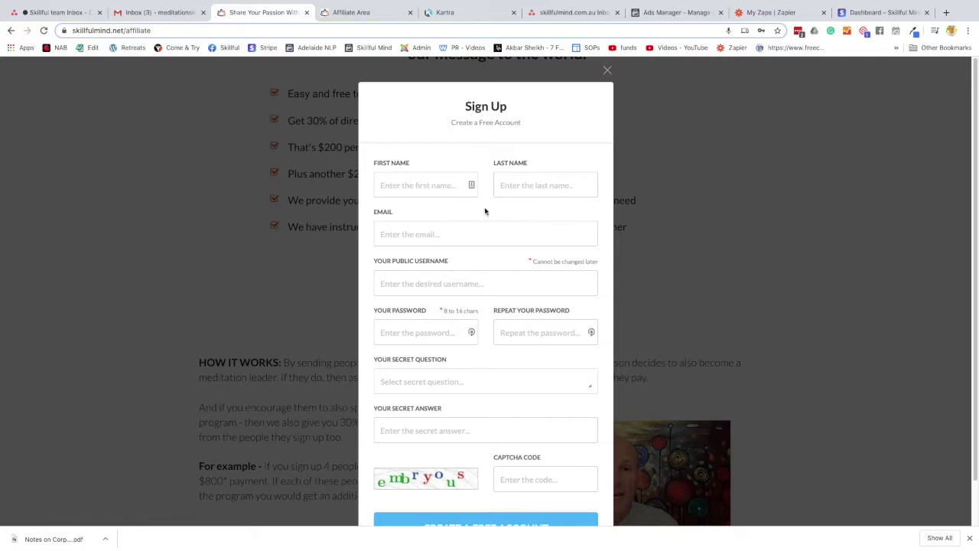
left_click(419, 184)
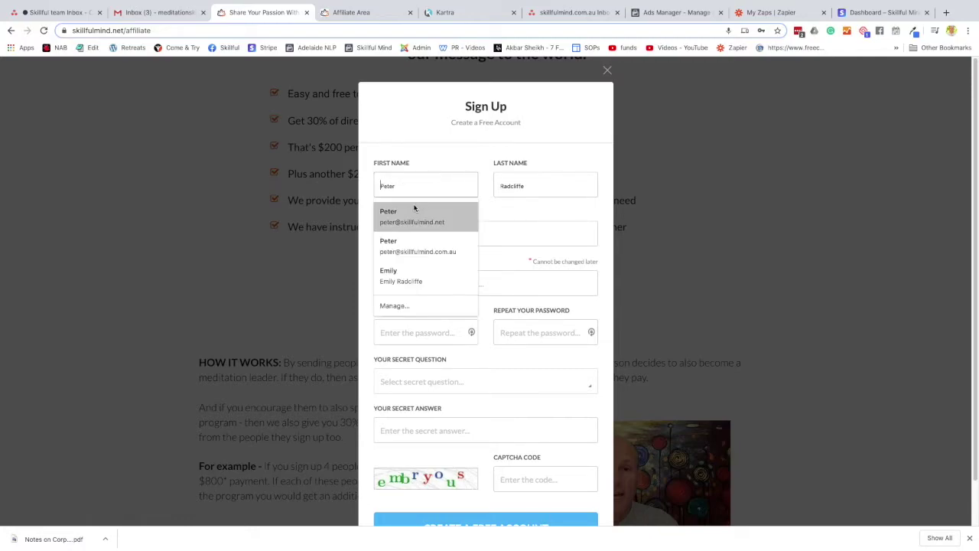
left_click(415, 218)
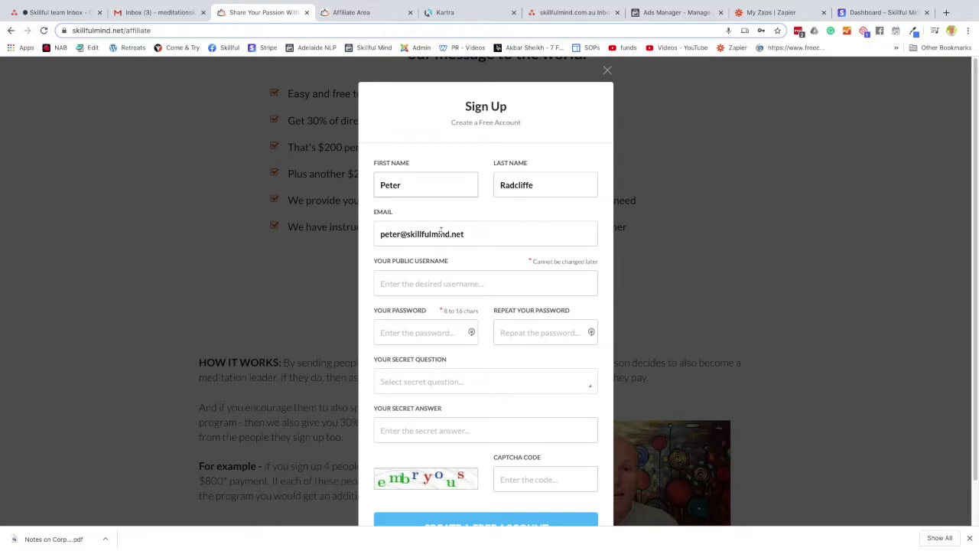
Replace the autofilled email with the new Gmail address
left_click(479, 234)
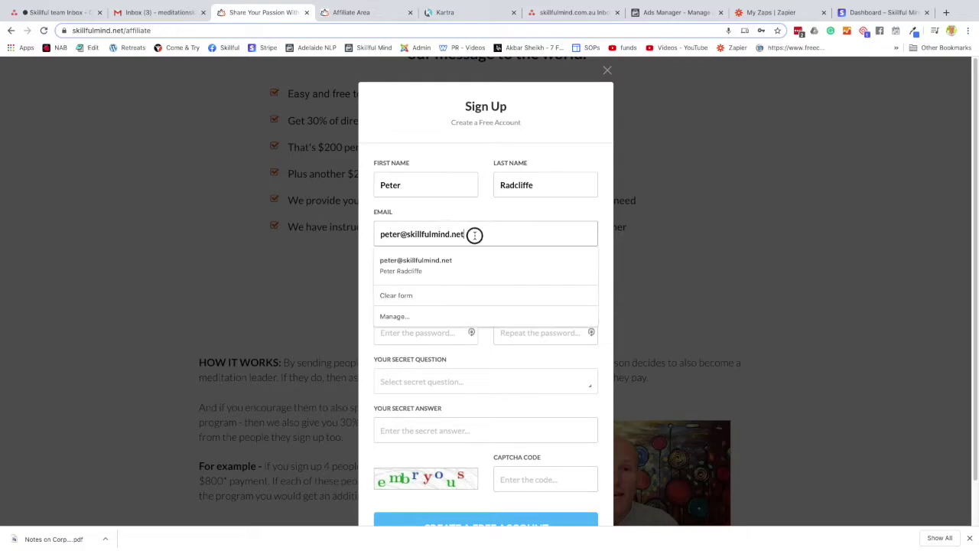
left_click_drag(479, 234, 370, 232)
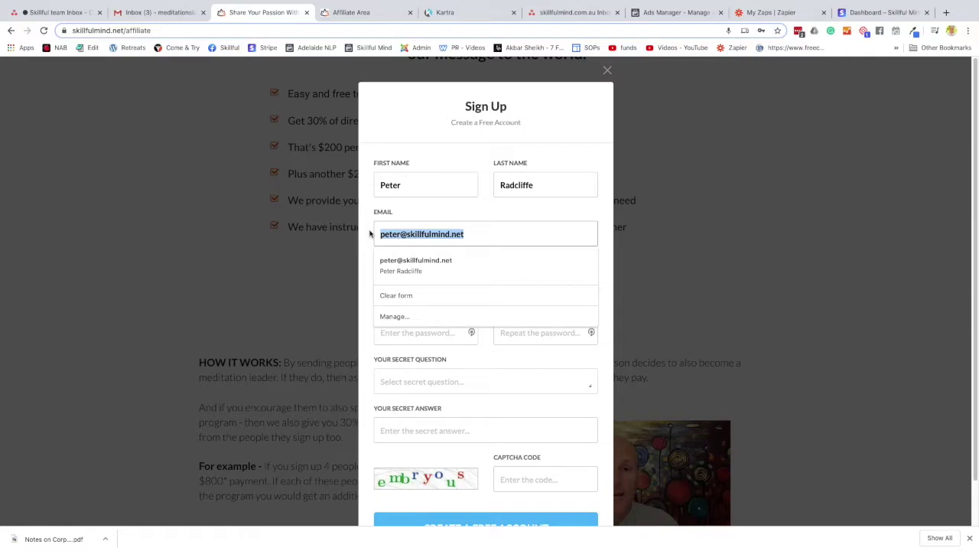
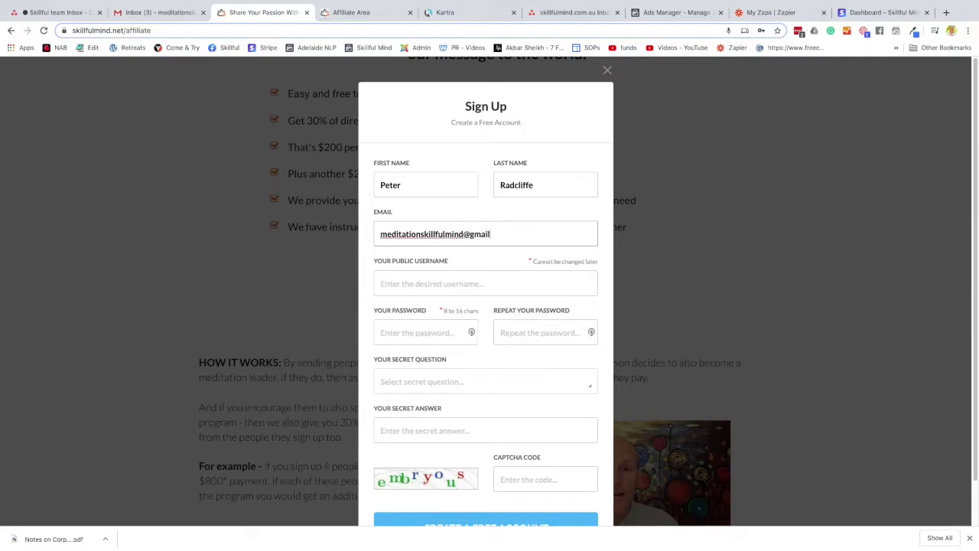
Enter a public username and the account password, repeated to confirm it
left_click(419, 284)
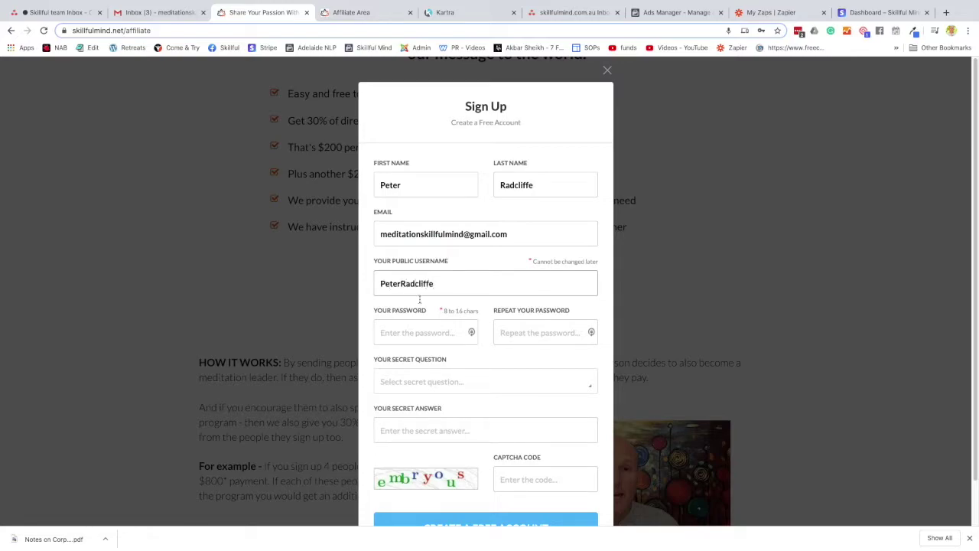
key("Tab")
type("********")
key("Tab")
type("********")
Pick the 'Name of your first pet?' secret question, then enter its answer and the captcha code
key("Tab")
key("Down")
key("Down")
key("Return")
key("Tab")
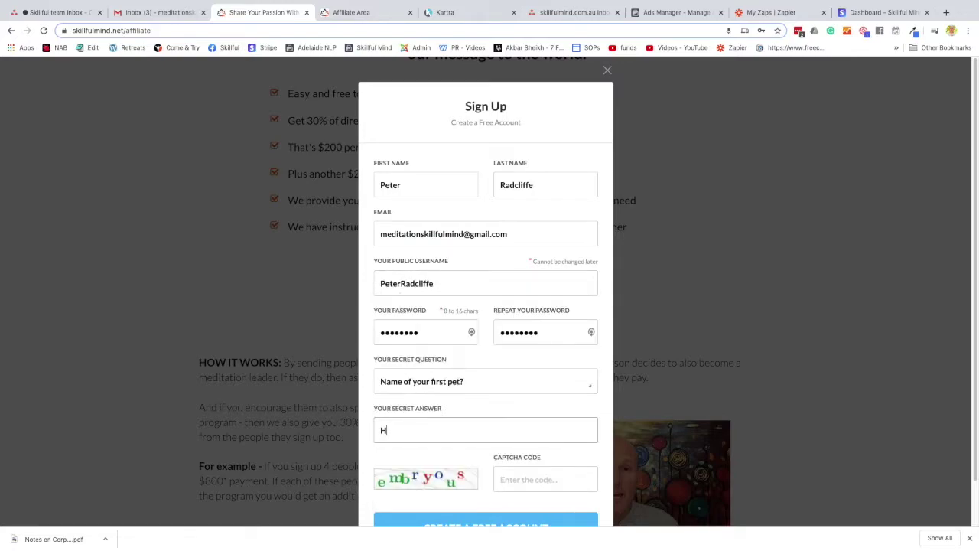
key("Tab")
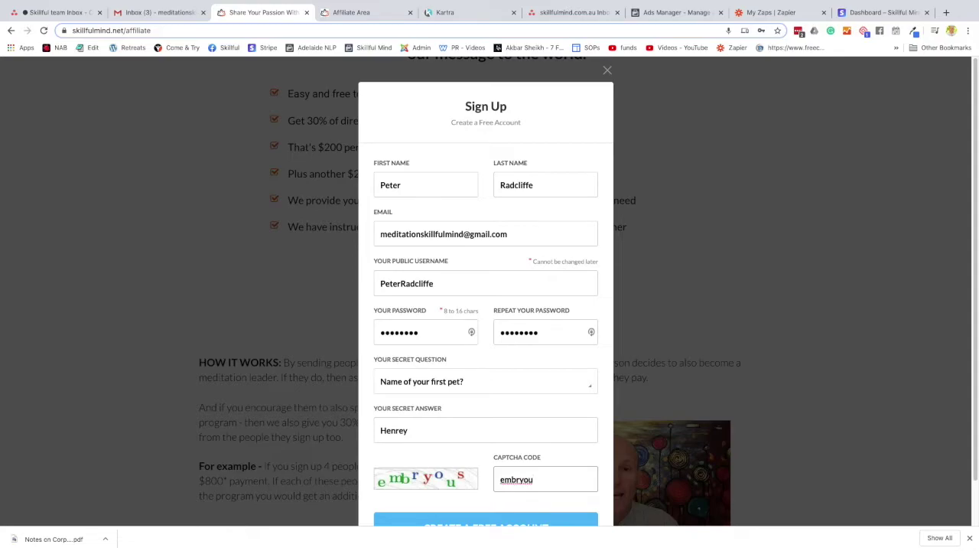
Submit the form to create the free Kartra account
scroll(520, 439, "down", 1)
scroll(521, 439, "down", 1)
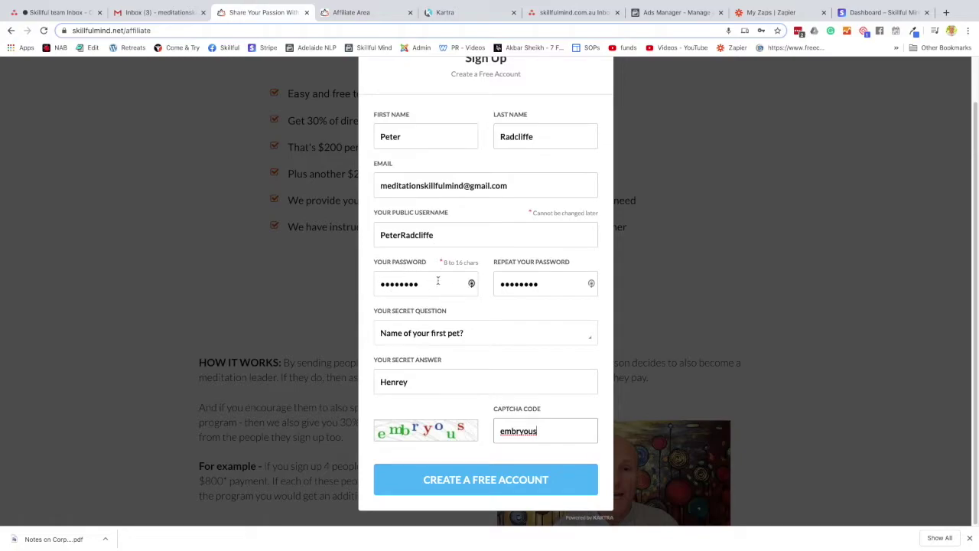
scroll(443, 282, "up", 1)
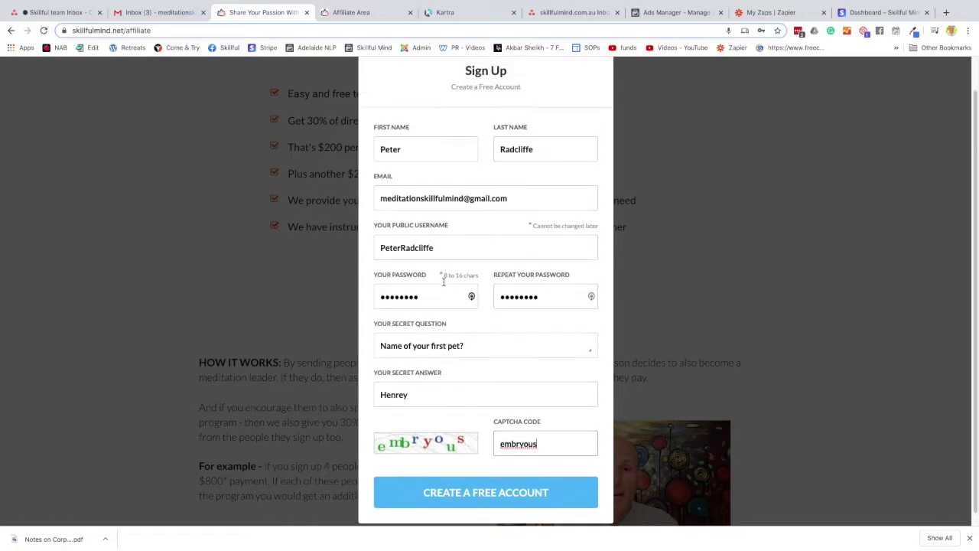
scroll(446, 290, "down", 1)
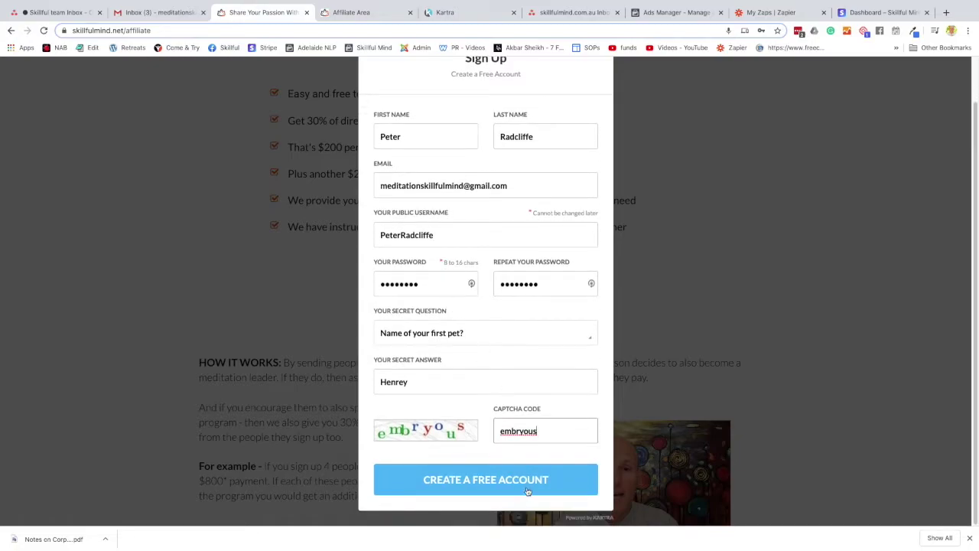
left_click(482, 483)
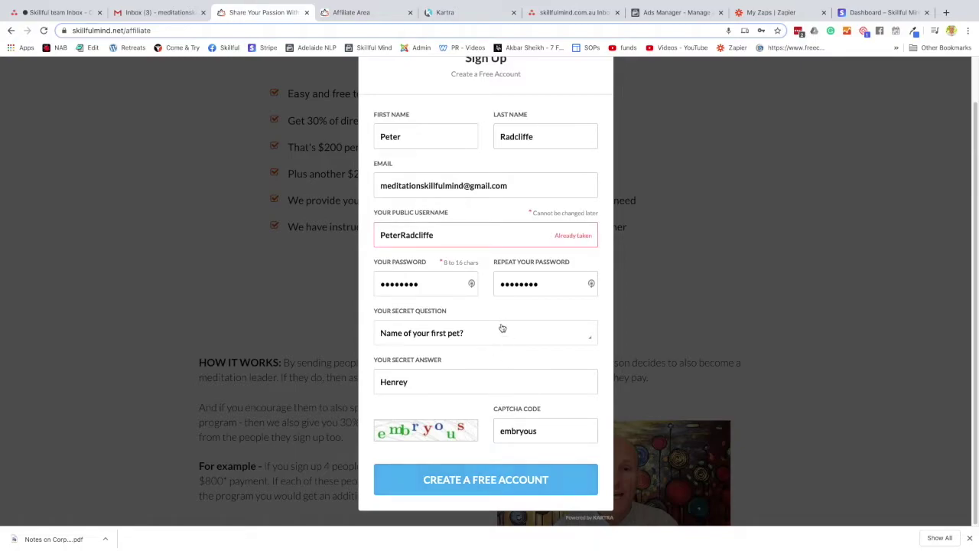
Append 1 to the already-taken username and resubmit the sign-up
left_click(446, 237)
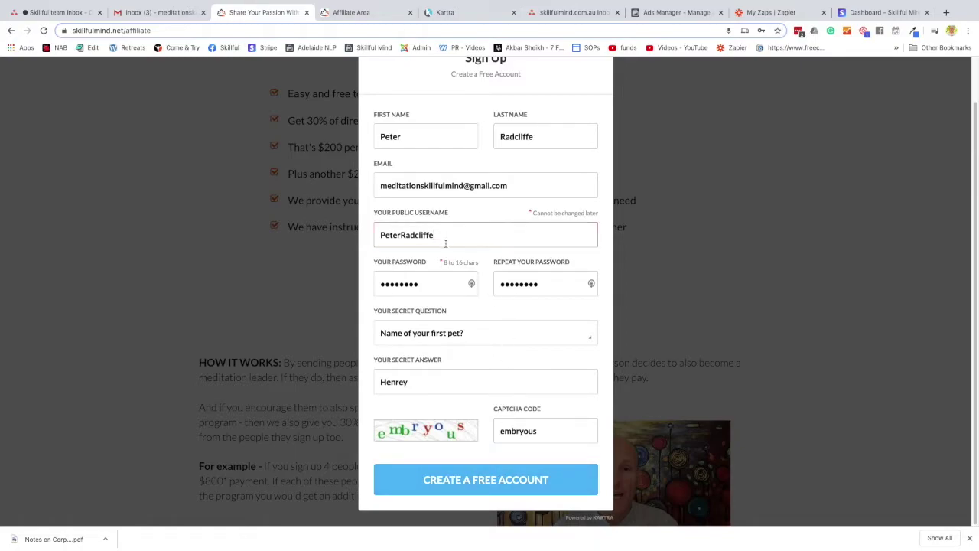
type("1")
left_click(485, 481)
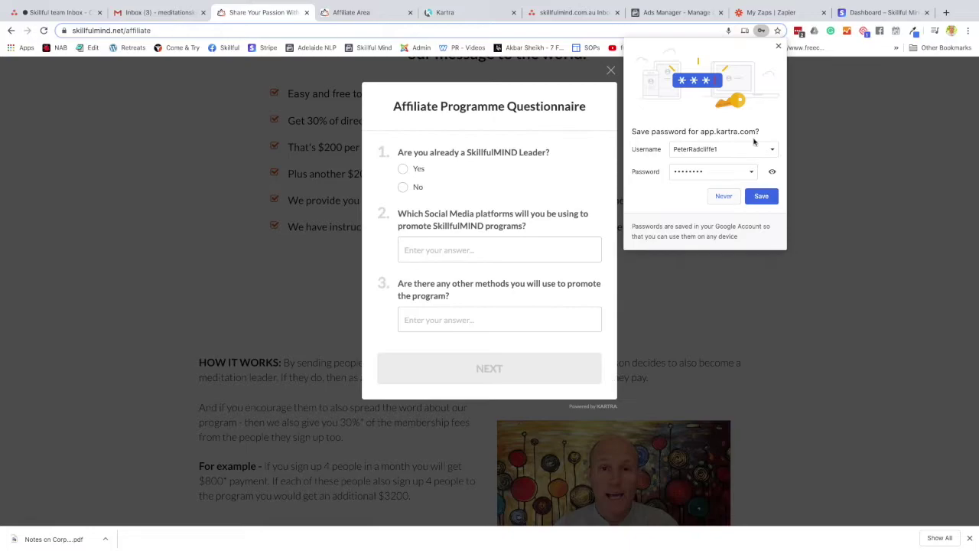
Answer the questionnaire with Yes, Facebook and word of mouth, and submit it
left_click(778, 47)
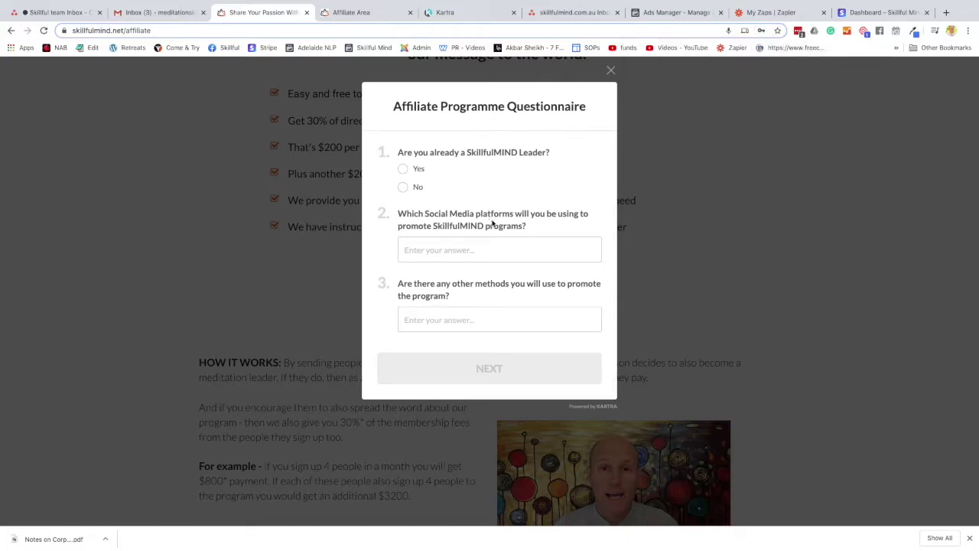
left_click(403, 170)
left_click(435, 251)
type("Facebook")
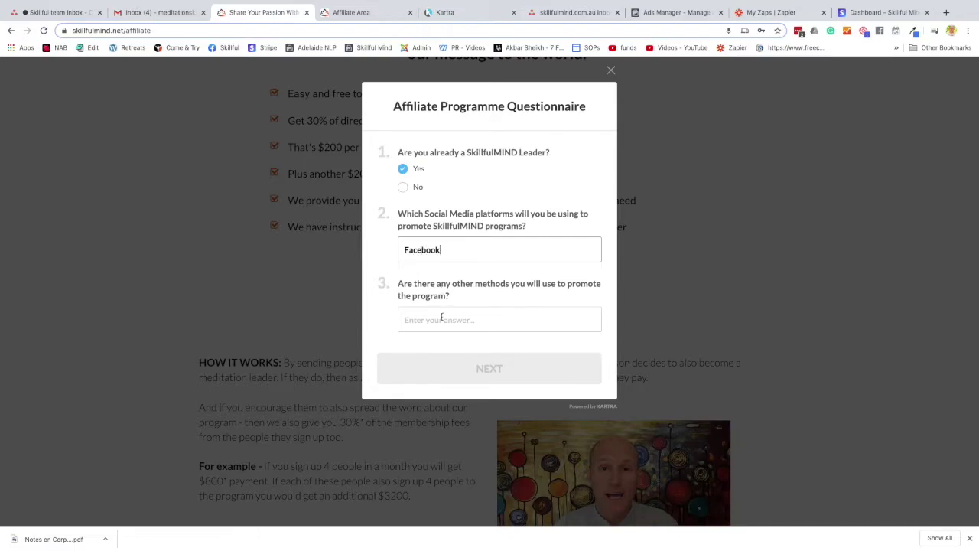
left_click(442, 317)
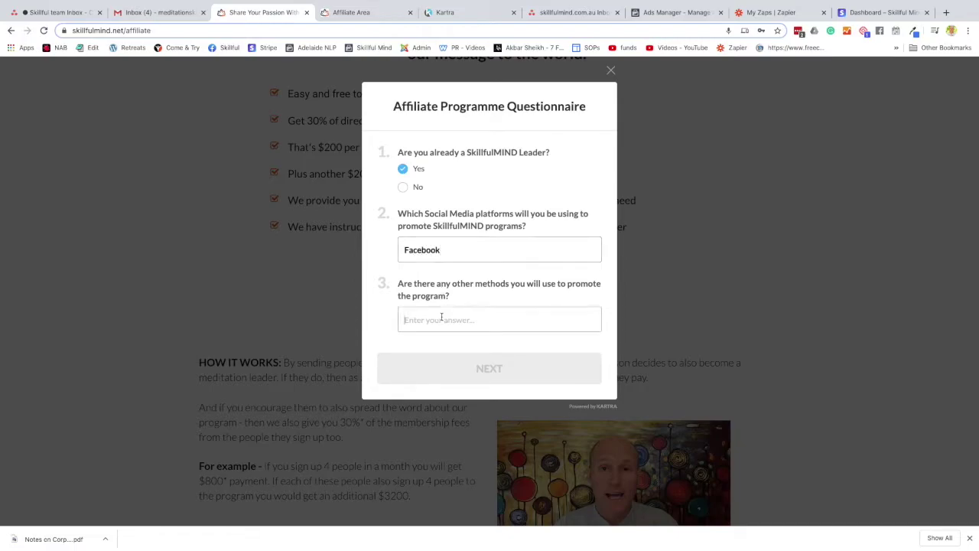
type("word of mouth")
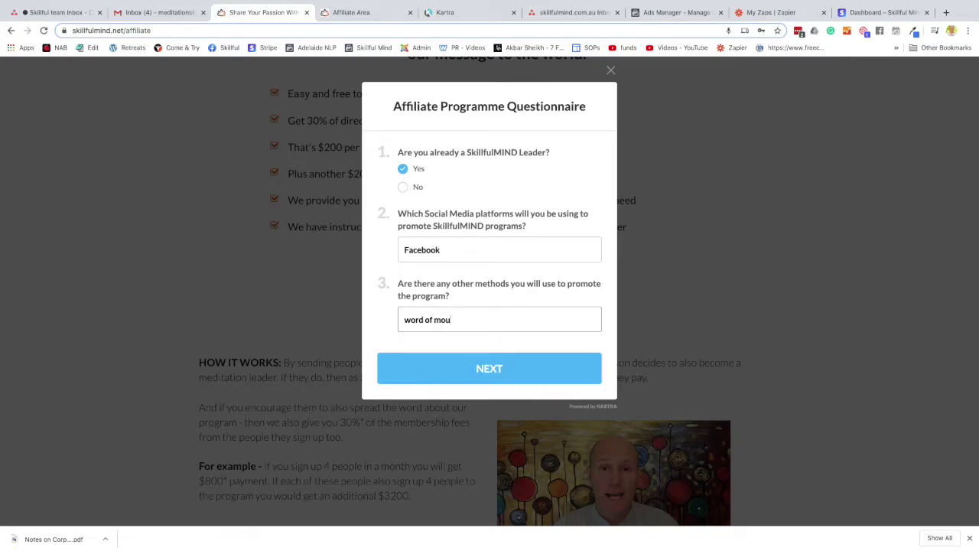
left_click(494, 374)
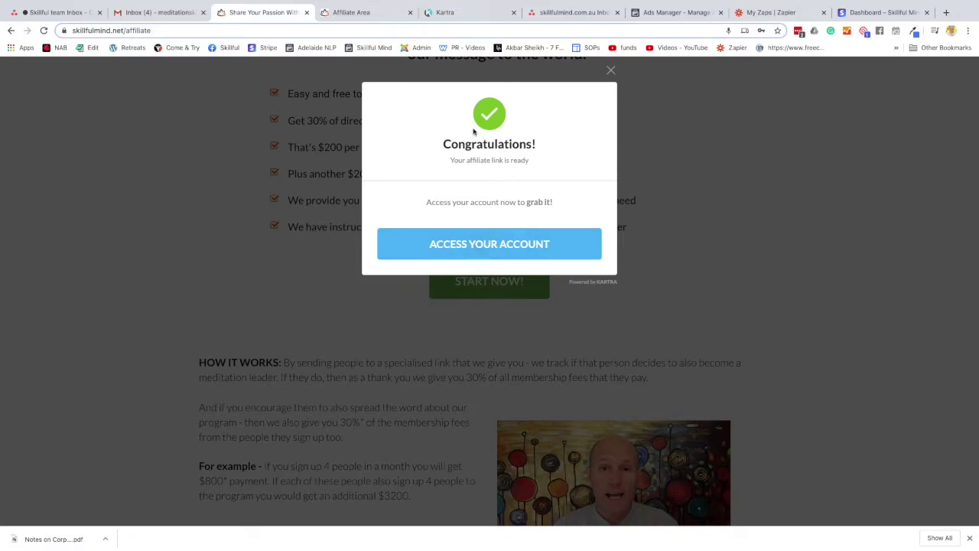
Enter the new affiliate account, agree to the Terms of Service, and close the welcome video
left_click(490, 247)
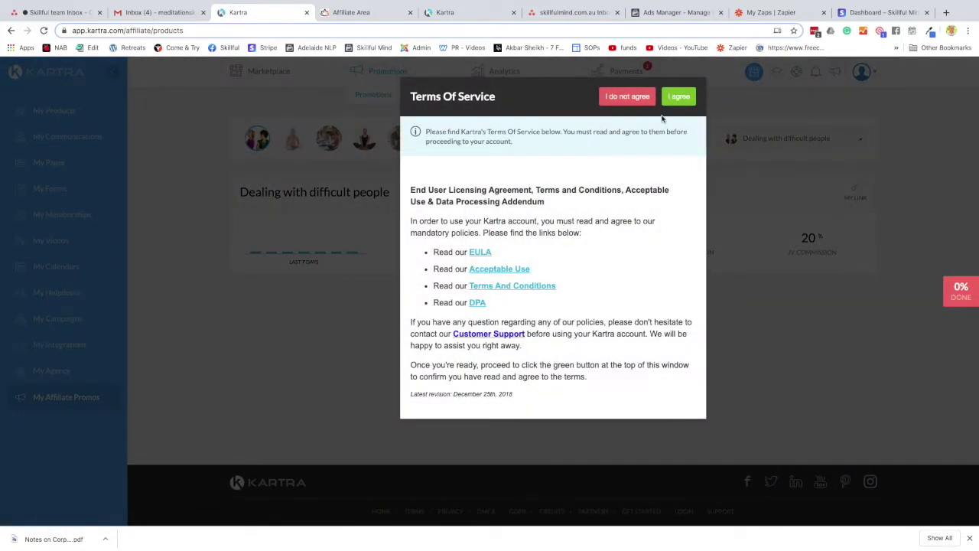
left_click(678, 96)
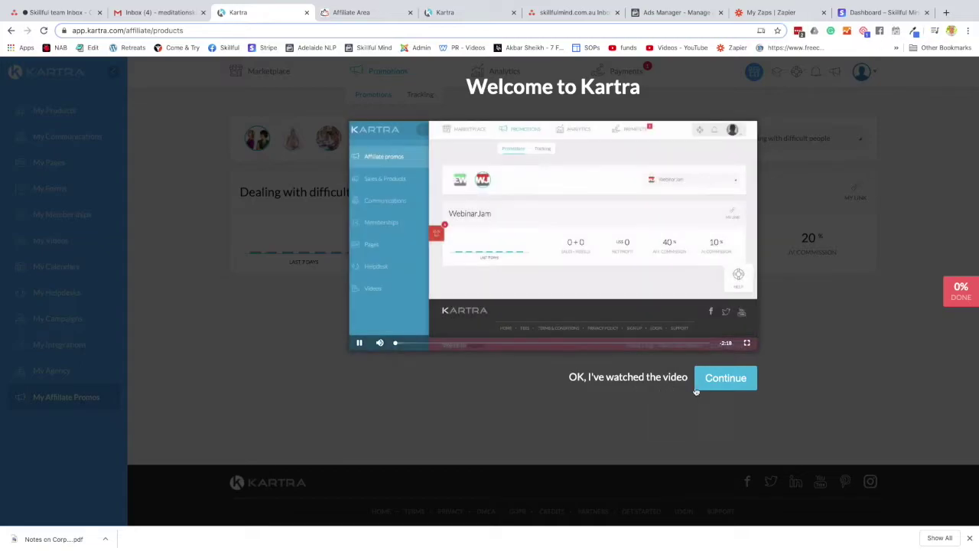
left_click(706, 384)
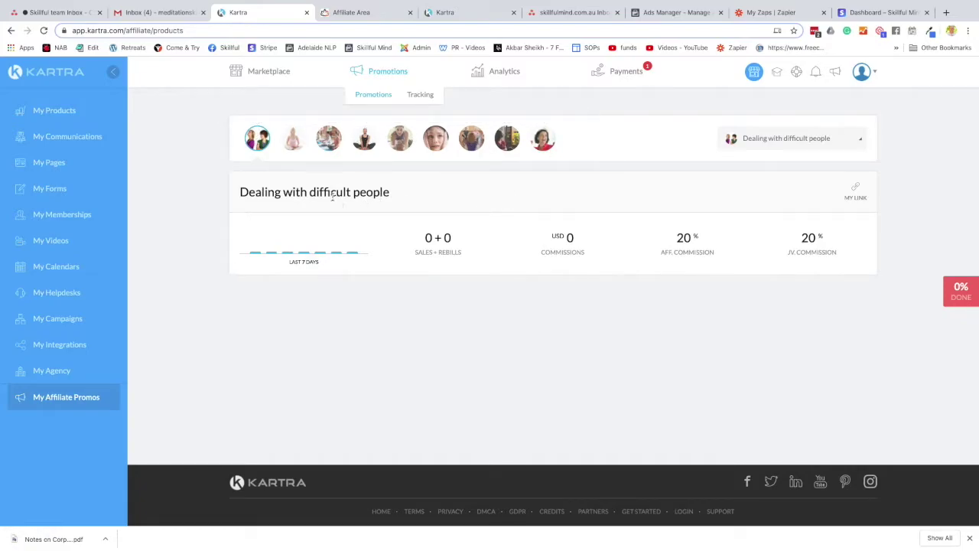
Show the Meditation Leader Full Package promotion (30% affiliate) and open its promotional links
left_click(295, 145)
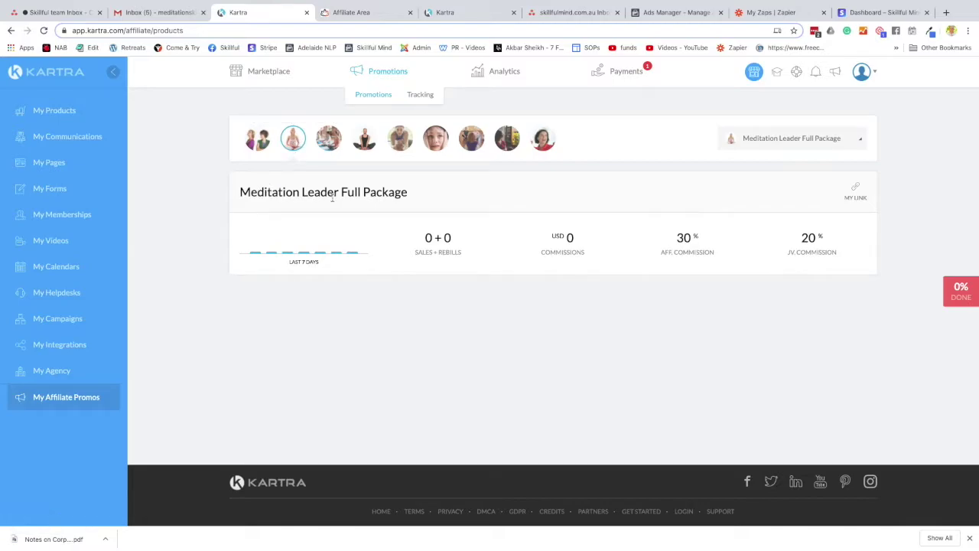
left_click(857, 195)
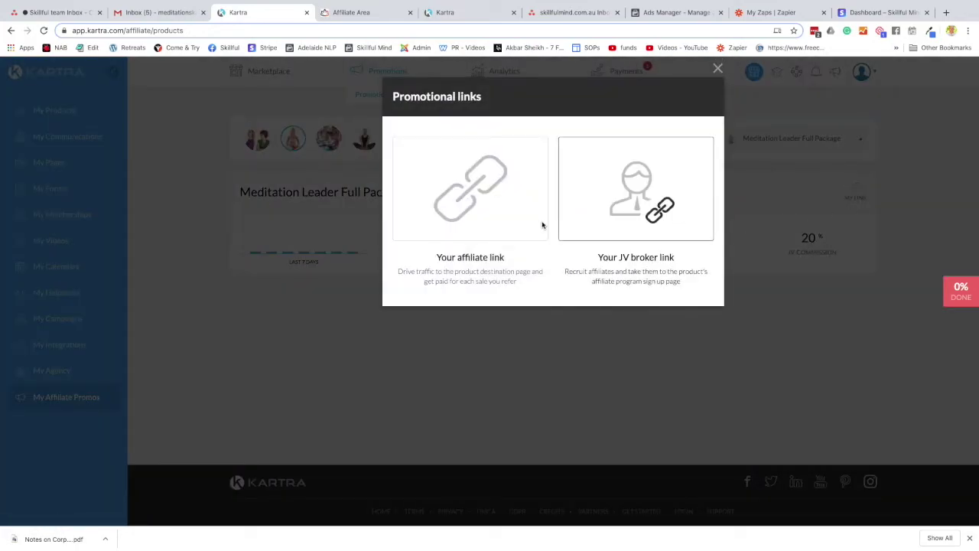
List the Full Package, Kickstarter, Learn to Meditate and Webinar affiliate links and highlight their URLs
left_click(492, 214)
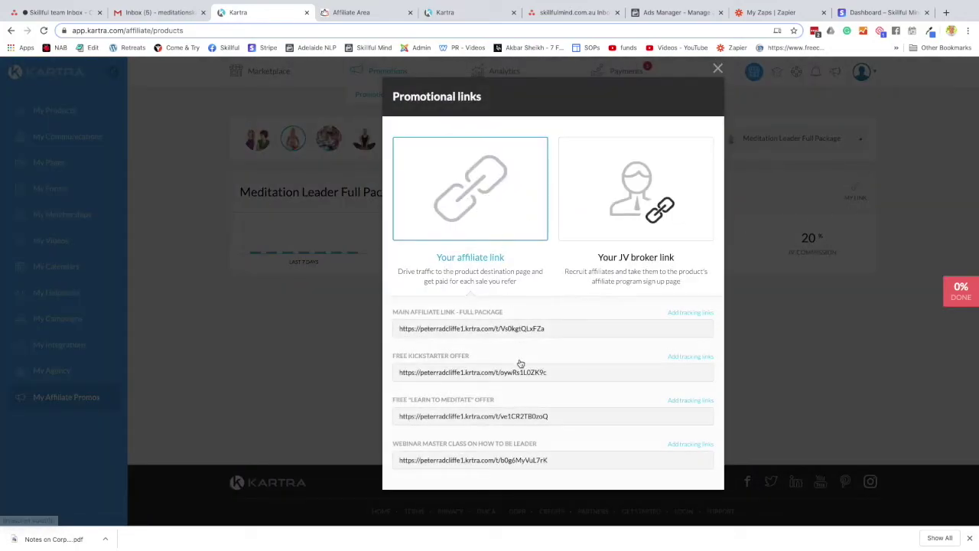
left_click_drag(520, 362, 588, 360)
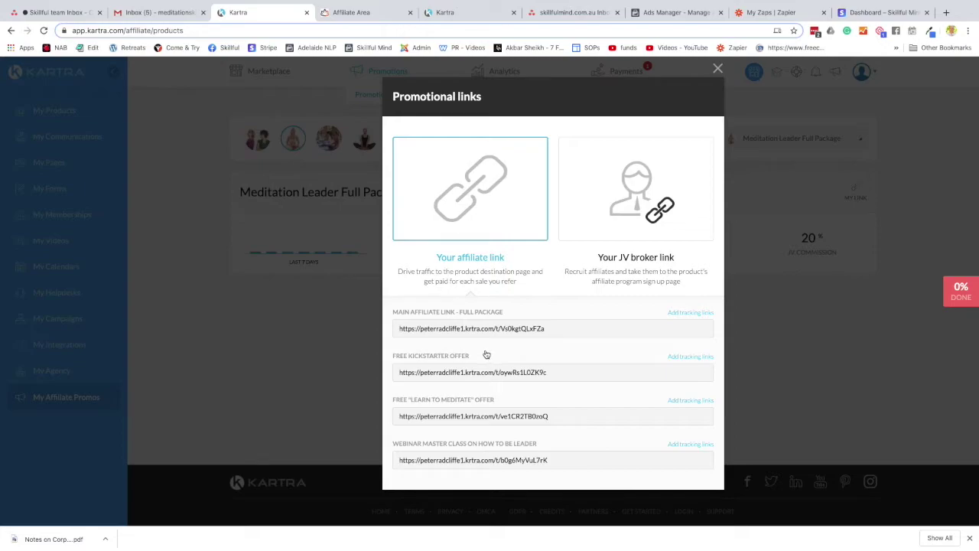
left_click_drag(487, 355, 589, 374)
left_click_drag(497, 483, 435, 387)
left_click_drag(489, 479, 545, 337)
left_click_drag(545, 337, 546, 341)
left_click_drag(546, 404, 536, 375)
left_click_drag(406, 415, 545, 407)
left_click_drag(417, 453, 557, 386)
left_click(559, 331)
left_click_drag(559, 331, 398, 328)
key("ctrl+c")
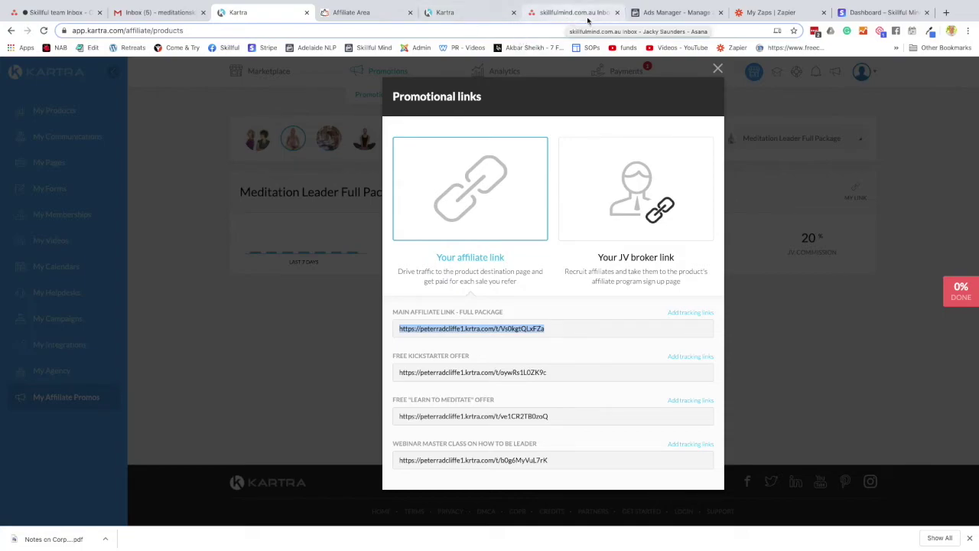
key("ctrl+t")
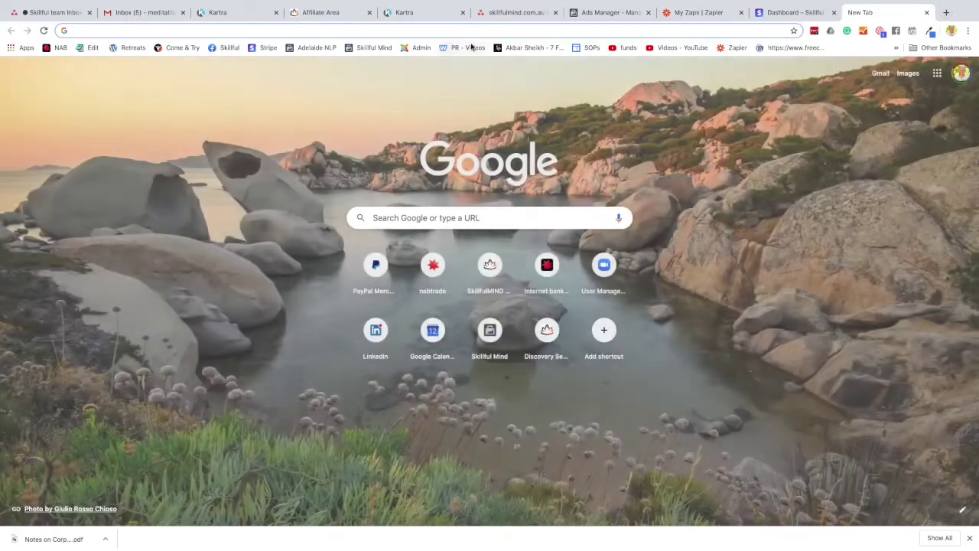
key("ctrl+v")
key("Return")
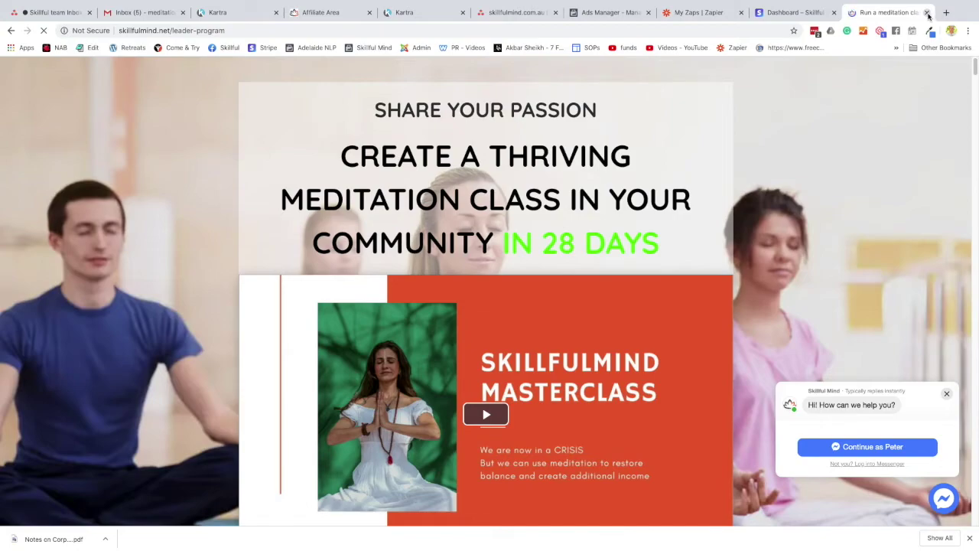
left_click(927, 13)
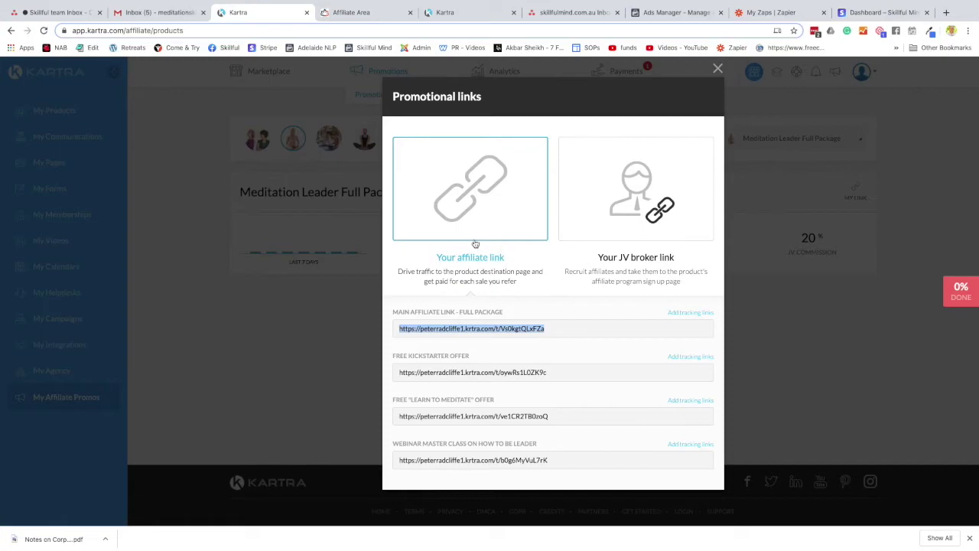
left_click(718, 69)
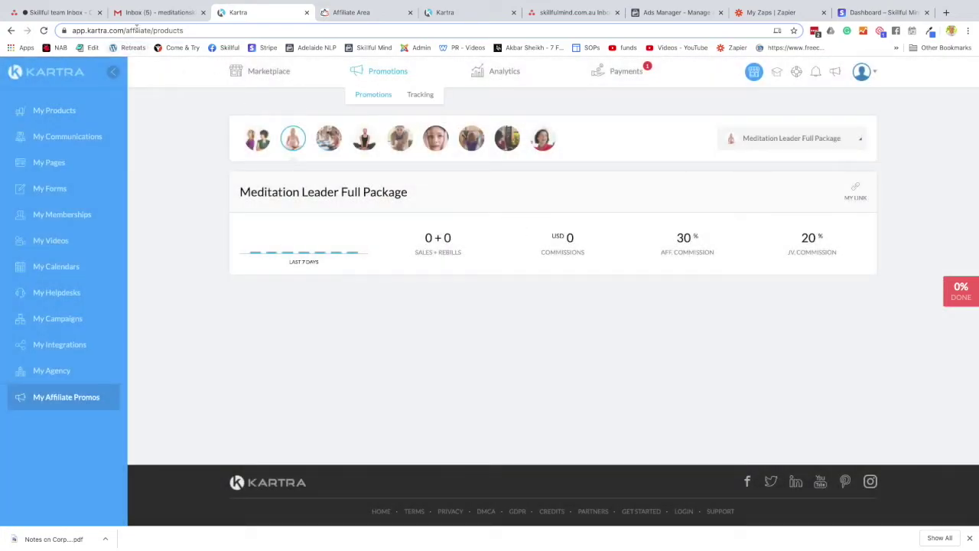
Read the Welcome to Kartra login email in Gmail, then return to the Kartra affiliate promos
left_click(157, 13)
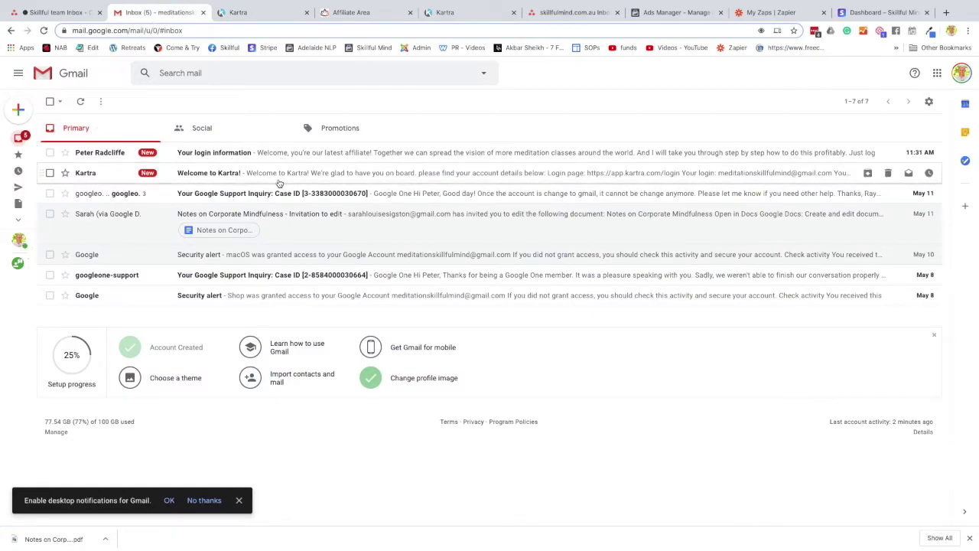
left_click(282, 176)
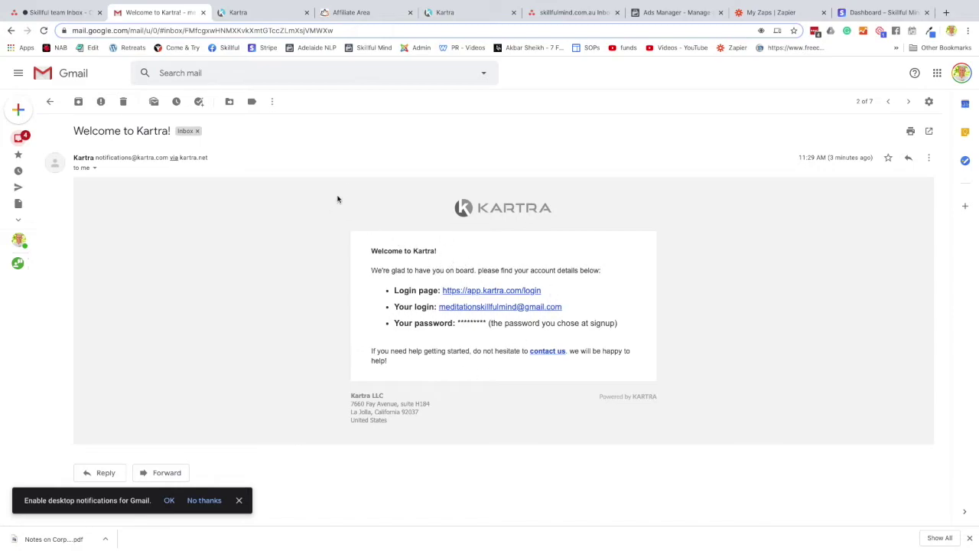
left_click(363, 13)
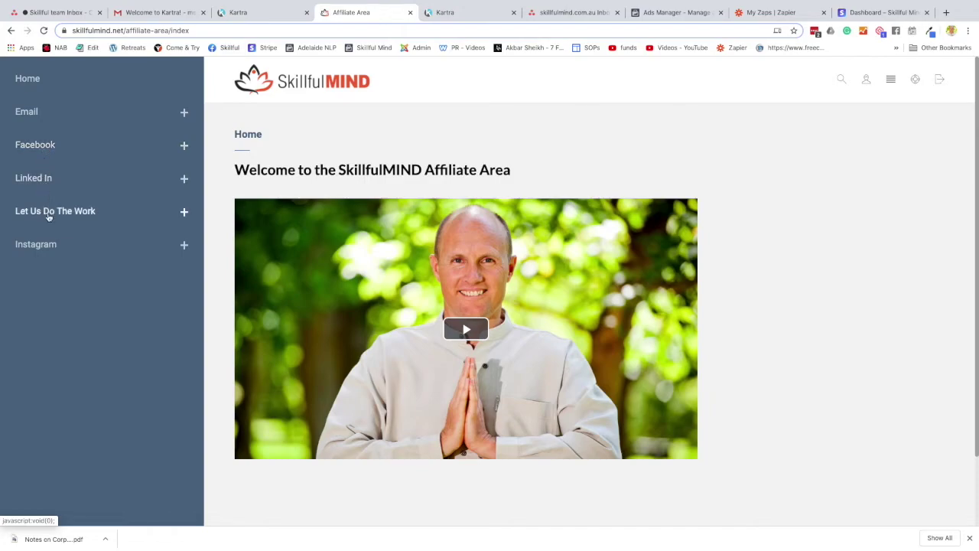
left_click(55, 13)
left_click(257, 13)
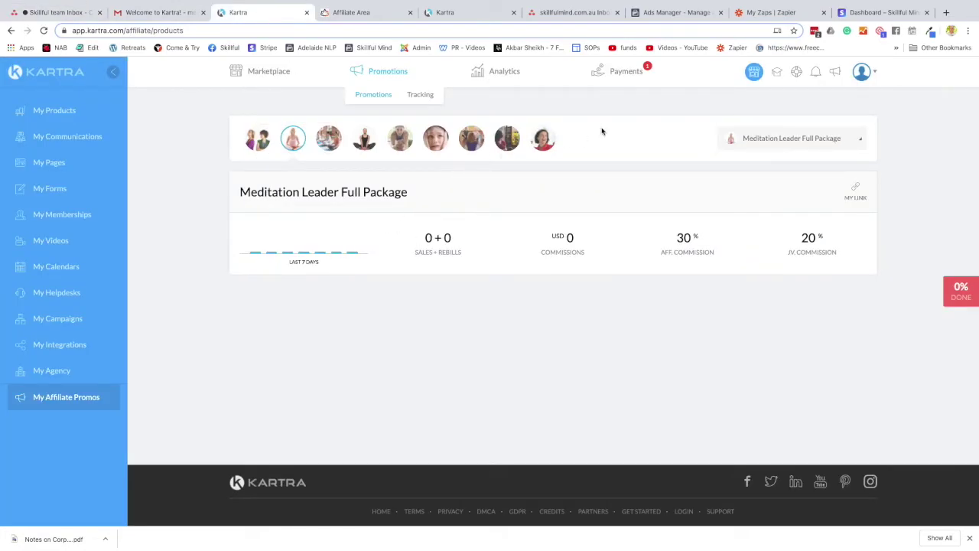
Open Payment settings from the Payments menu, check the Kartra login tab, and come back
mouse_move(634, 70)
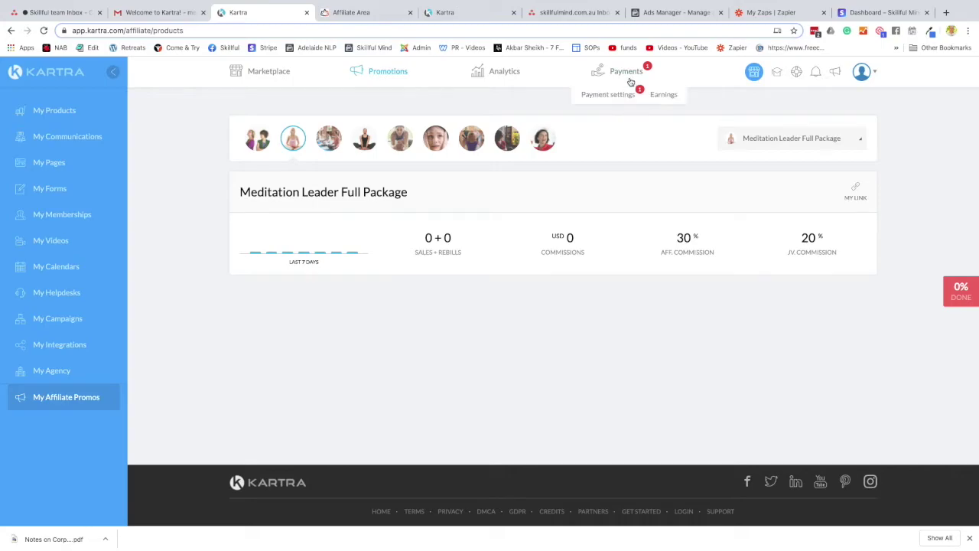
left_click(620, 96)
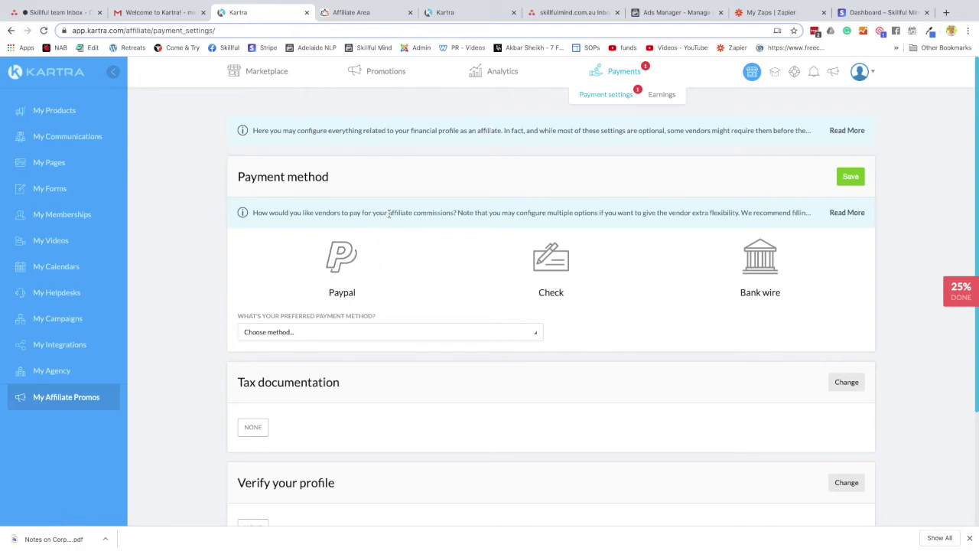
left_click(455, 14)
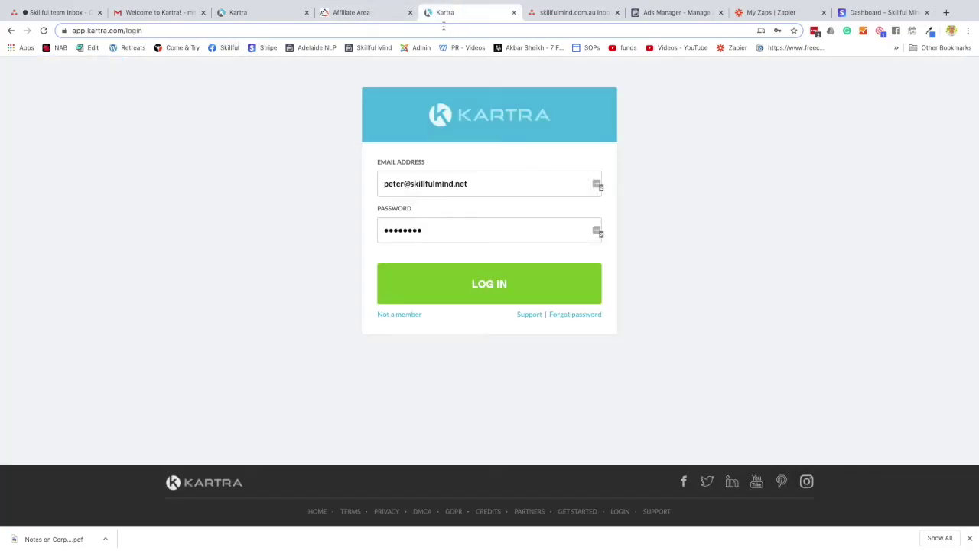
left_click(271, 14)
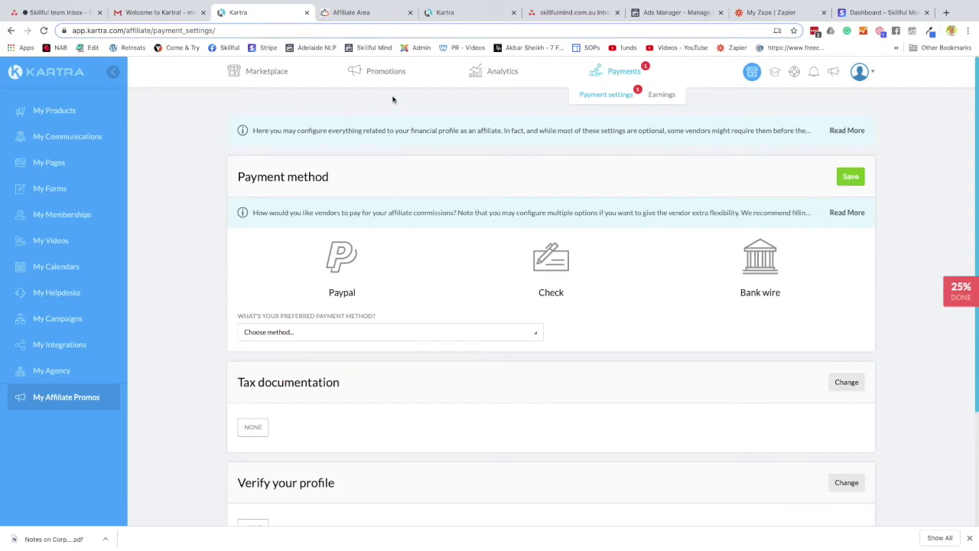
Show the Meditation Leader Full Package promotion stats, then return to the 'Welcome to Kartra!' email
mouse_move(387, 81)
left_click(366, 95)
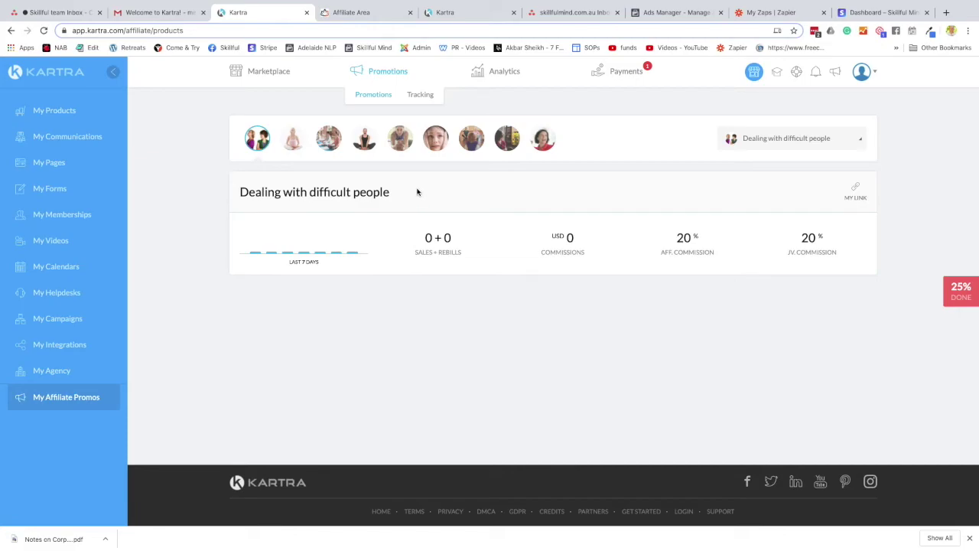
left_click(292, 140)
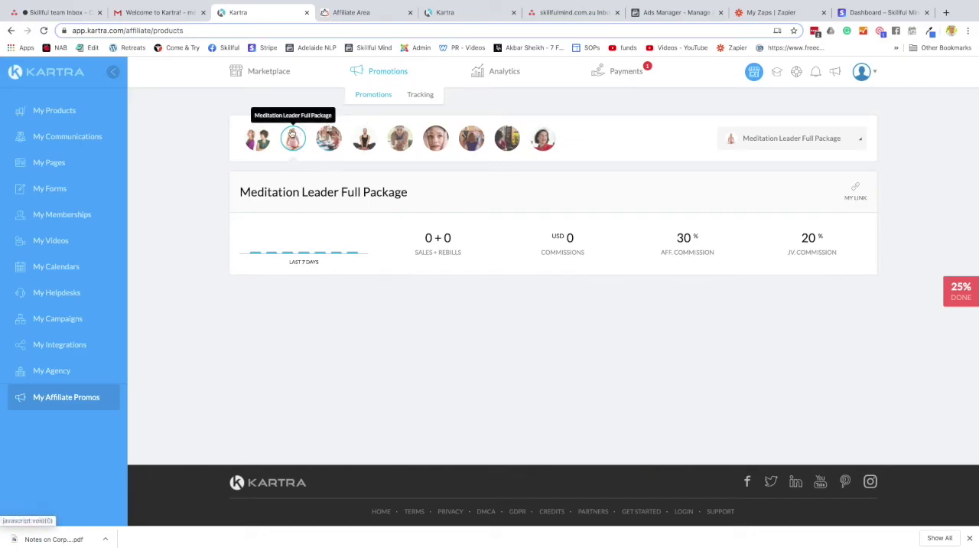
left_click(155, 14)
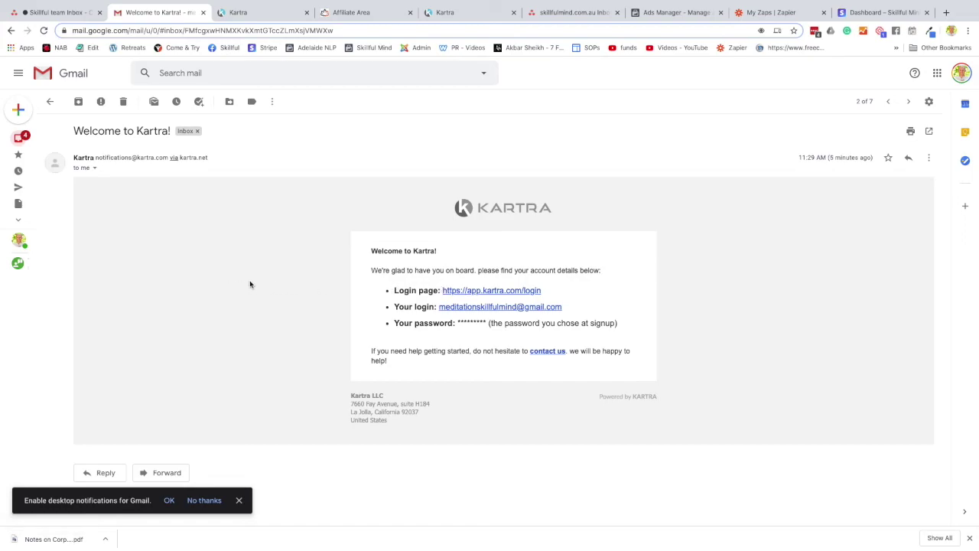
Compare the 'Your login information' email's login link and details with the SkillfulMIND Affiliate Area page
left_click(19, 139)
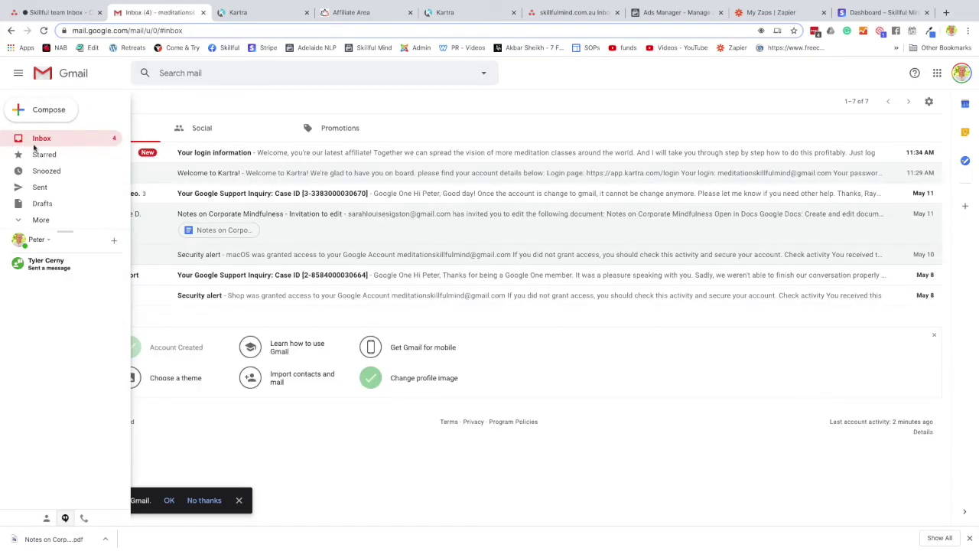
left_click(260, 154)
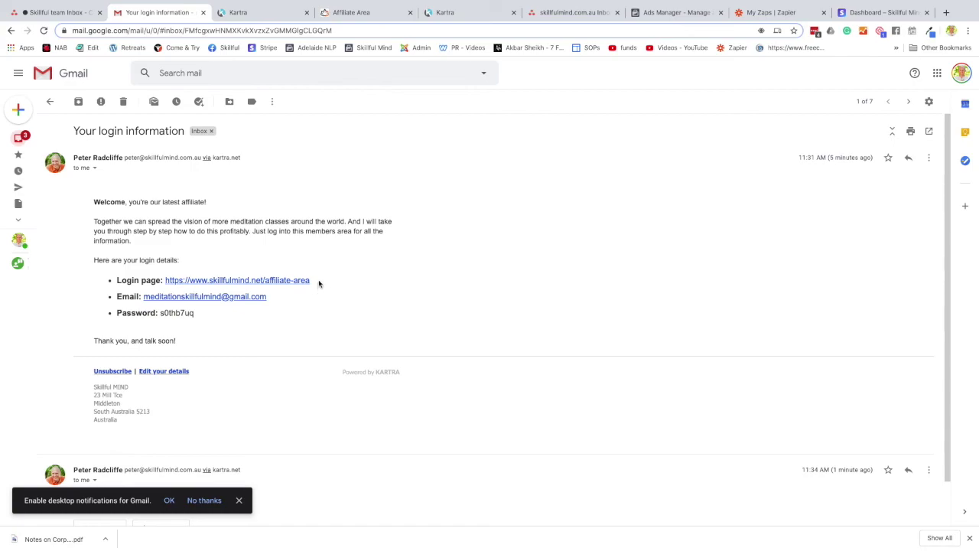
left_click(359, 13)
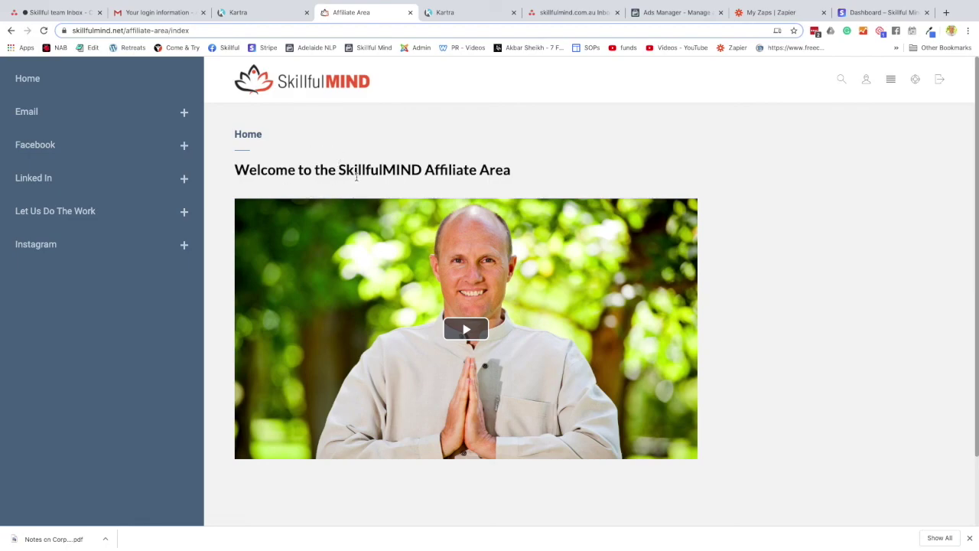
left_click(160, 17)
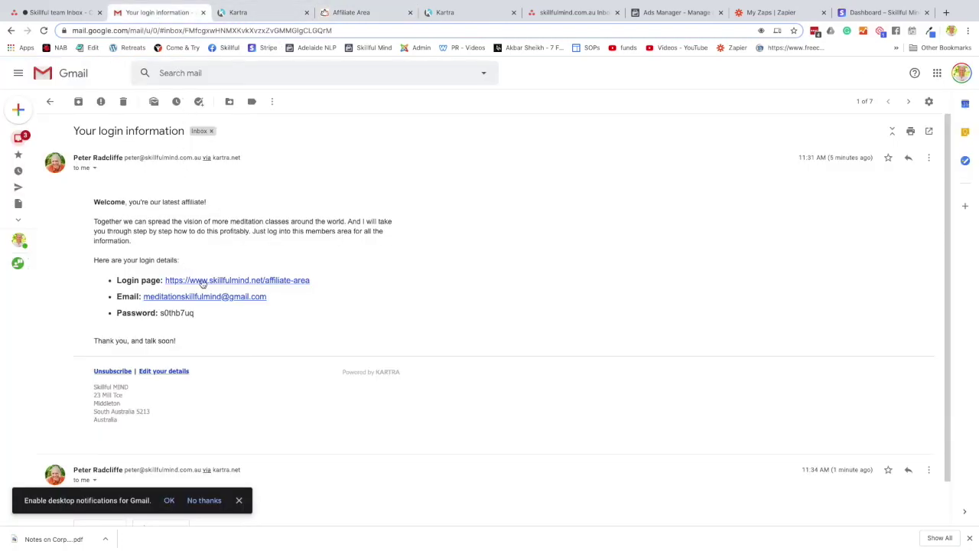